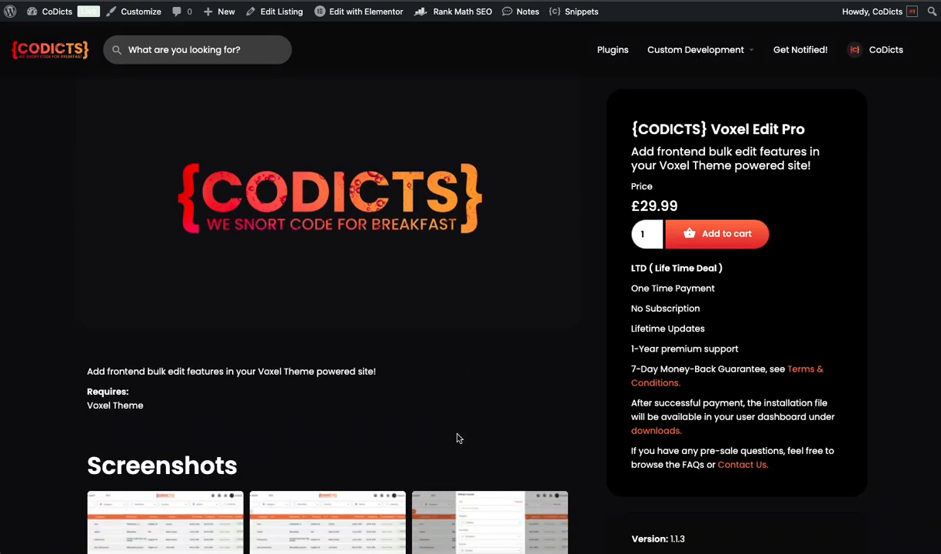
Review the Voxel Edit Pro product page, including its description, enlarged screenshots and purchase details.
{"action": "left_click_drag", "start_coordinate": [78, 231], "coordinate": [390, 238]}
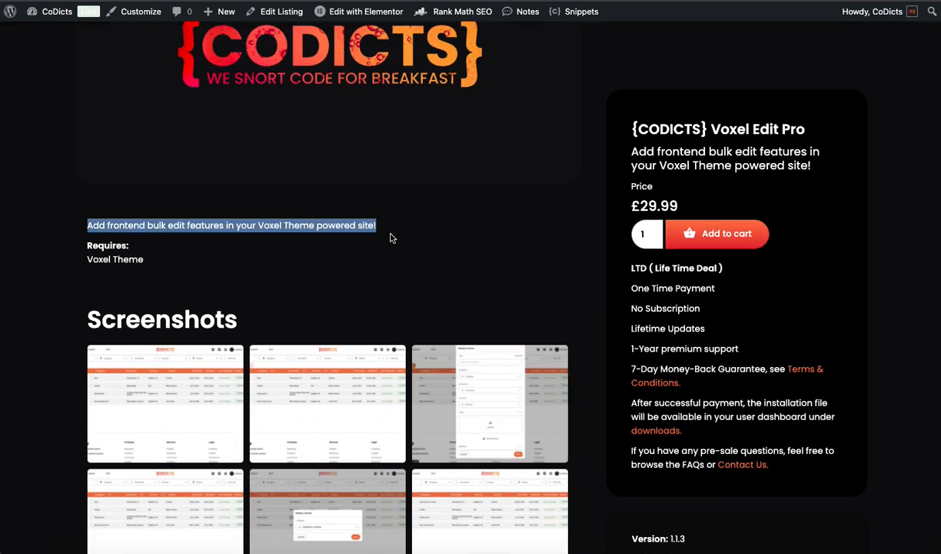
{"action": "scroll", "coordinate": [390, 238], "scroll_direction": "down", "scroll_amount": 2}
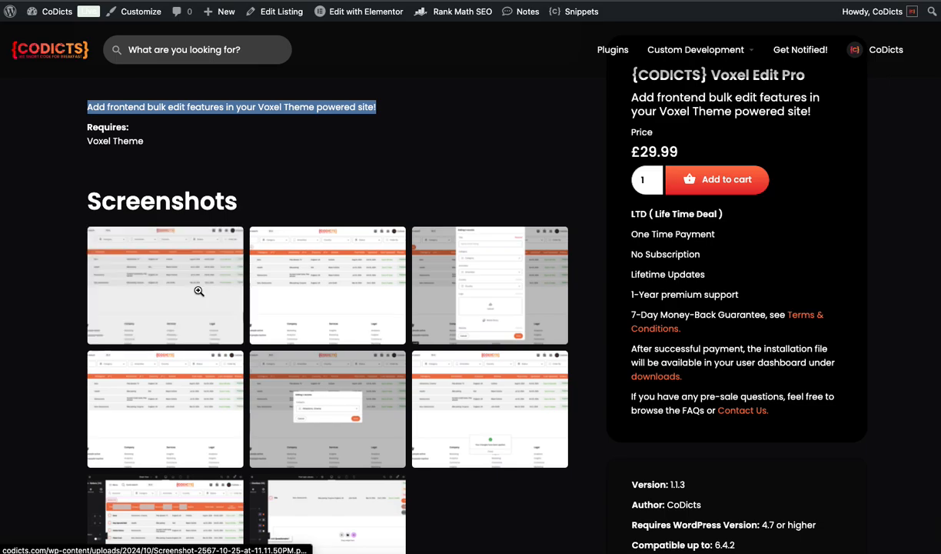
{"action": "left_click", "coordinate": [199, 292]}
{"action": "key", "text": "Right"}
{"action": "key", "text": "Right"}
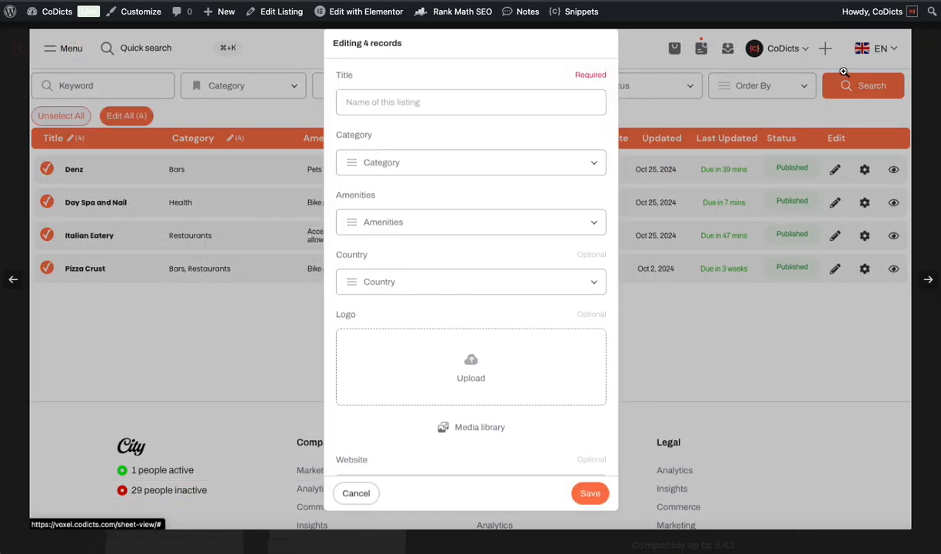
{"action": "key", "text": "Right"}
{"action": "left_click", "coordinate": [927, 82]}
{"action": "scroll", "coordinate": [478, 223], "scroll_direction": "up", "scroll_amount": 1}
{"action": "scroll", "coordinate": [478, 223], "scroll_direction": "up", "scroll_amount": 5}
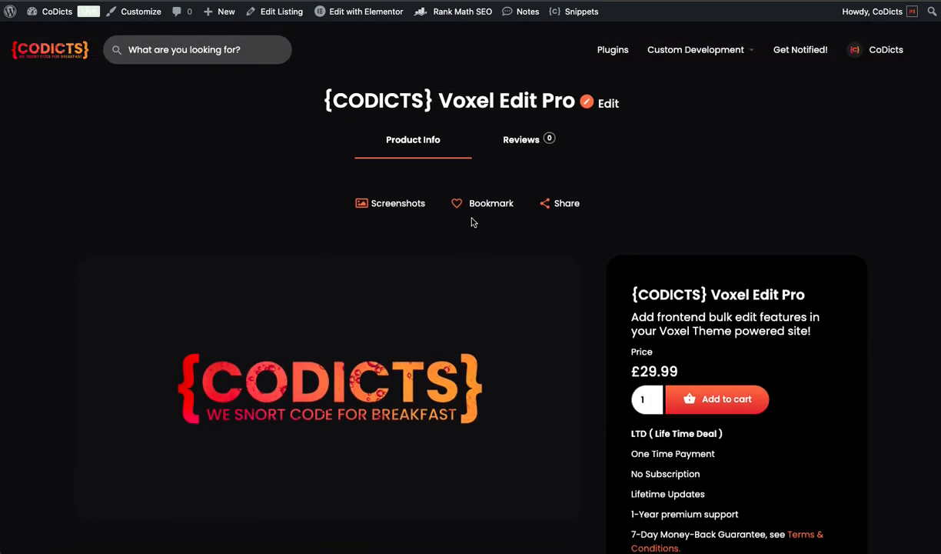
{"action": "left_click", "coordinate": [115, 117]}
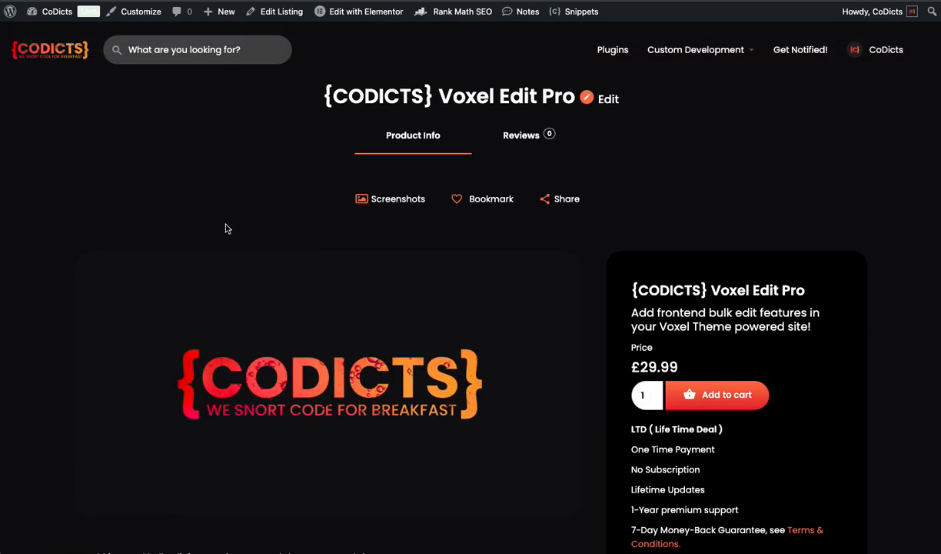
{"action": "scroll", "coordinate": [719, 250], "scroll_direction": "down", "scroll_amount": 4}
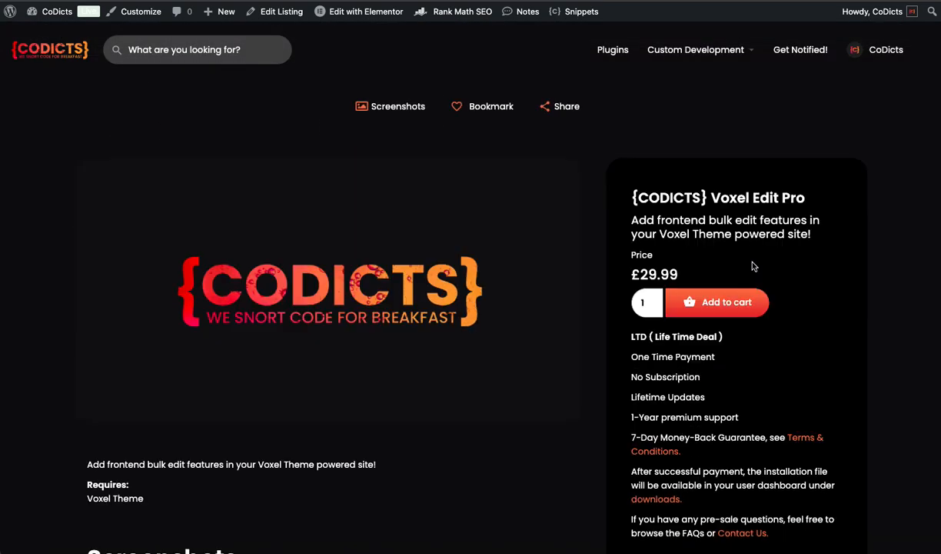
{"action": "scroll", "coordinate": [719, 250], "scroll_direction": "up", "scroll_amount": 4}
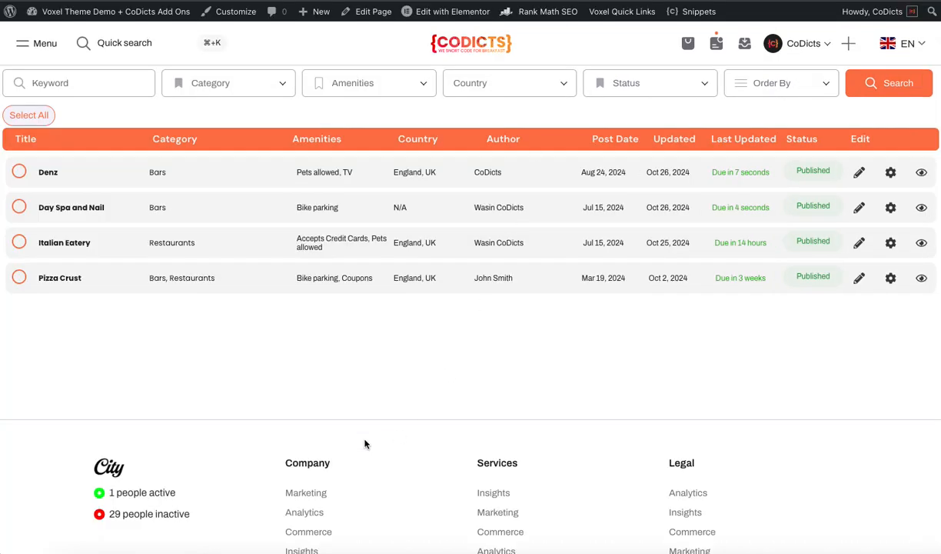
Toggle the selection of all listings in the sheet view on and off, ending with all of them selected.
{"action": "scroll", "coordinate": [537, 219], "scroll_direction": "down", "scroll_amount": 2}
{"action": "scroll", "coordinate": [536, 206], "scroll_direction": "up", "scroll_amount": 2}
{"action": "left_click", "coordinate": [55, 119]}
{"action": "left_click", "coordinate": [49, 121]}
{"action": "left_click", "coordinate": [50, 120]}
{"action": "left_click", "coordinate": [50, 120]}
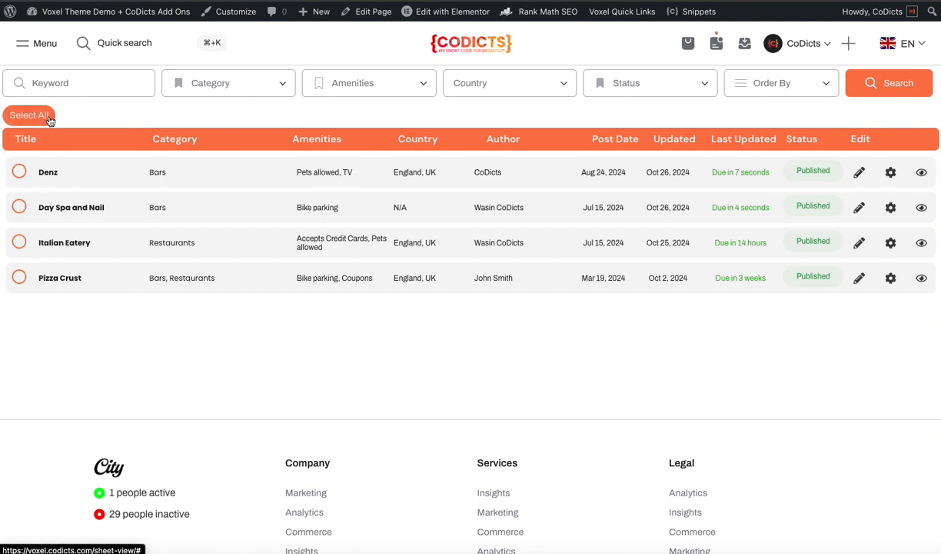
{"action": "left_click", "coordinate": [49, 120]}
{"action": "left_click", "coordinate": [49, 120]}
{"action": "left_click", "coordinate": [49, 120]}
{"action": "left_click", "coordinate": [50, 120]}
{"action": "left_click", "coordinate": [50, 120]}
{"action": "left_click", "coordinate": [50, 120]}
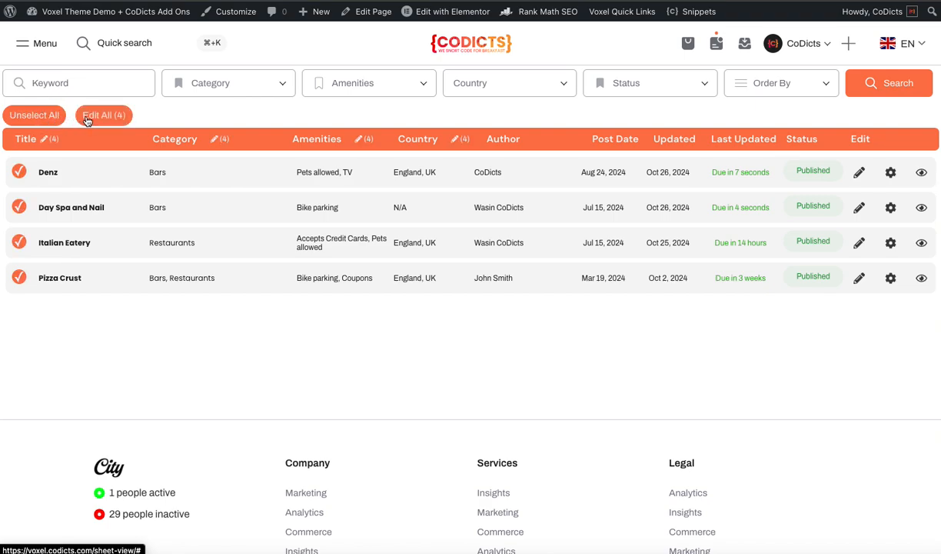
Try bulk-editing all selected listings with the category Bars, and close the edit form without saving.
{"action": "left_click", "coordinate": [87, 117]}
{"action": "scroll", "coordinate": [406, 284], "scroll_direction": "down", "scroll_amount": 1}
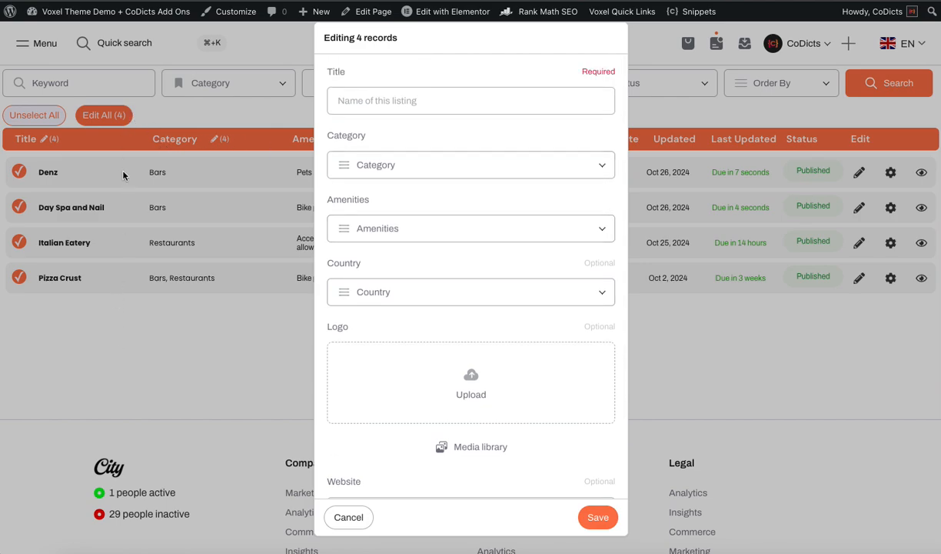
{"action": "left_click", "coordinate": [423, 167]}
{"action": "left_click", "coordinate": [390, 225]}
{"action": "left_click", "coordinate": [583, 388]}
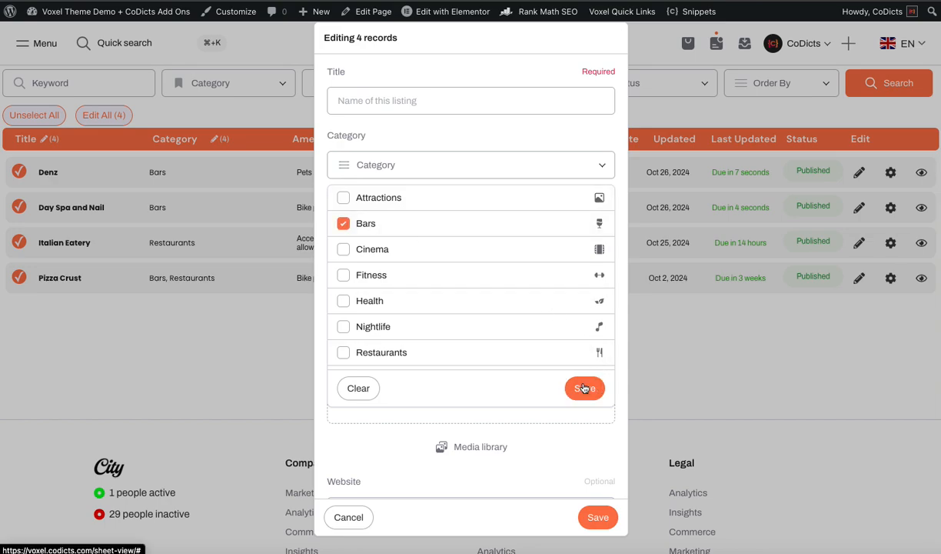
{"action": "left_click", "coordinate": [729, 347]}
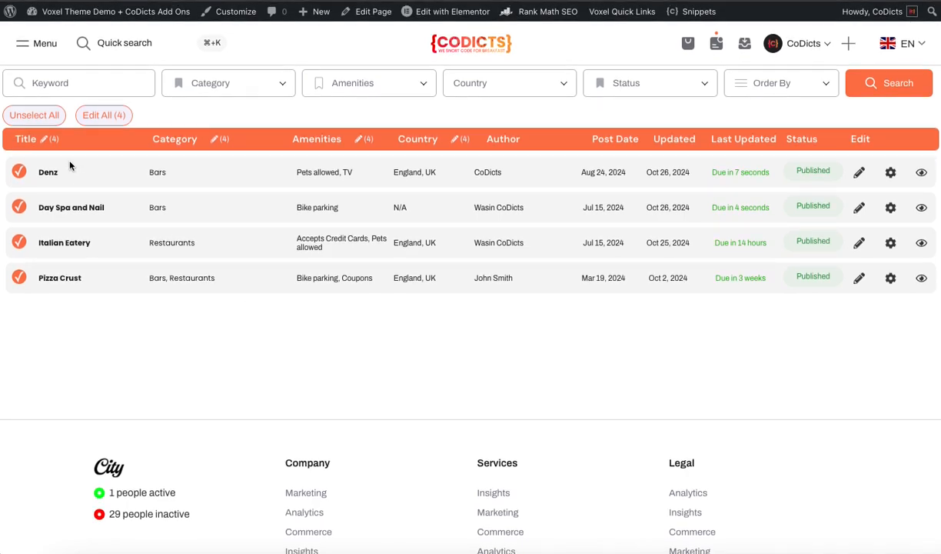
Unselect and reselect all listings, view the options for bulk-editing their country, and close the form without saving.
{"action": "left_click", "coordinate": [40, 116]}
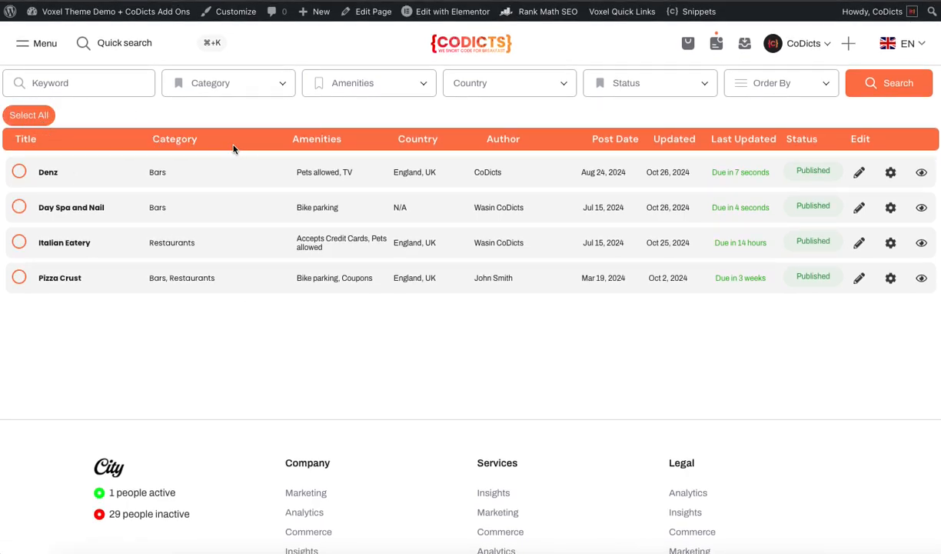
{"action": "left_click", "coordinate": [34, 115]}
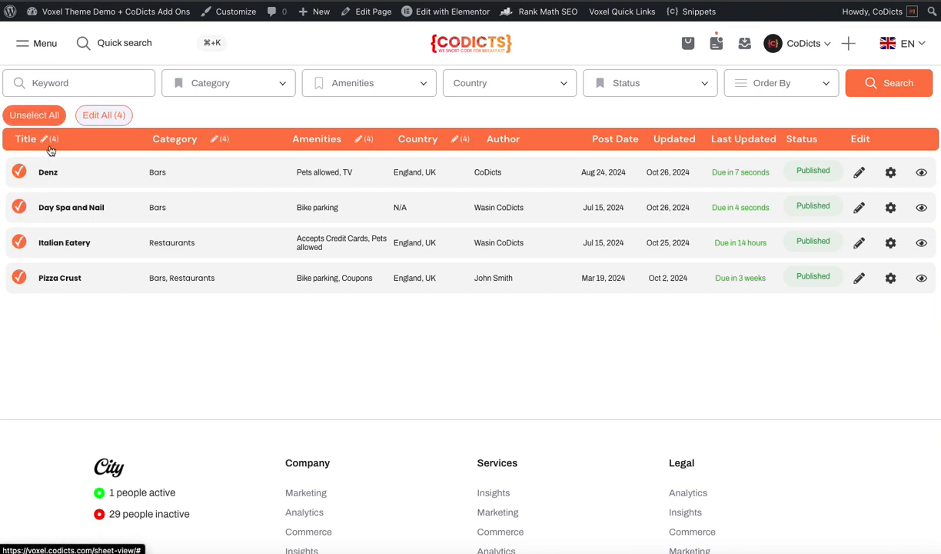
{"action": "left_click", "coordinate": [460, 140]}
{"action": "left_click", "coordinate": [407, 290]}
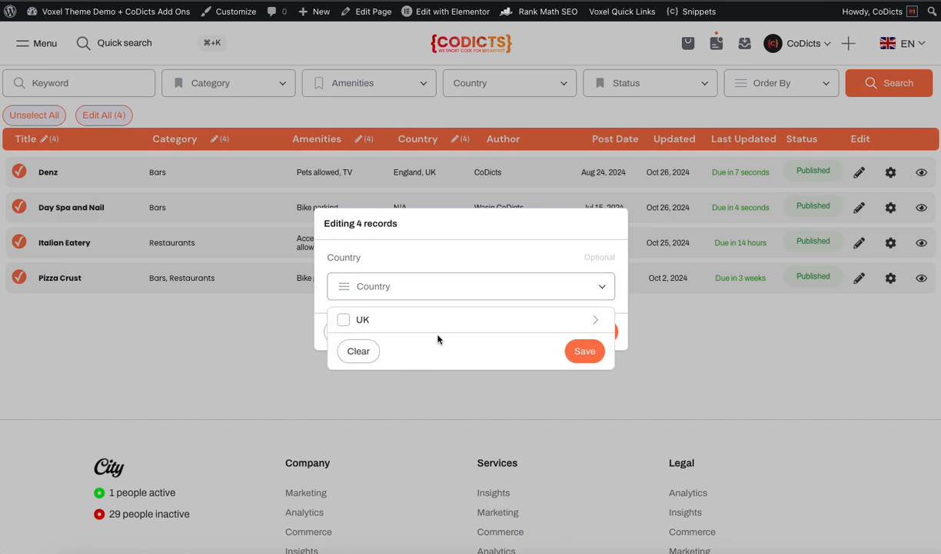
{"action": "left_click", "coordinate": [372, 350]}
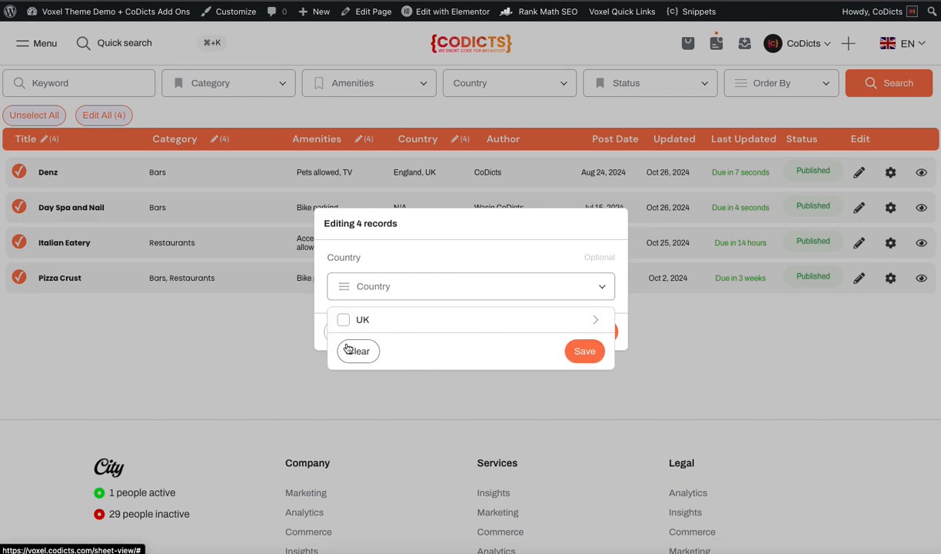
{"action": "left_click", "coordinate": [531, 442]}
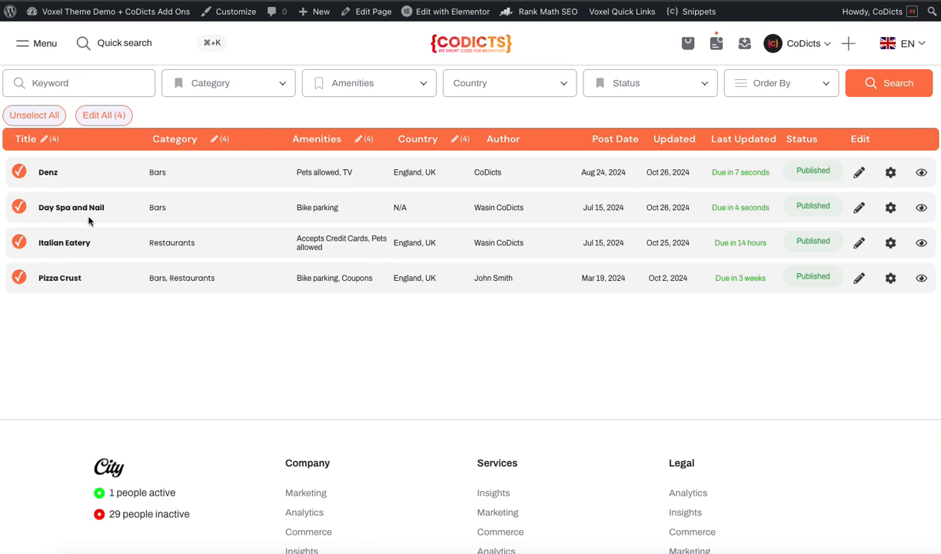
Select only the Denz listing, set its category to Fitness and Health through the bulk edit, and save.
{"action": "left_click", "coordinate": [18, 117]}
{"action": "left_click", "coordinate": [19, 174]}
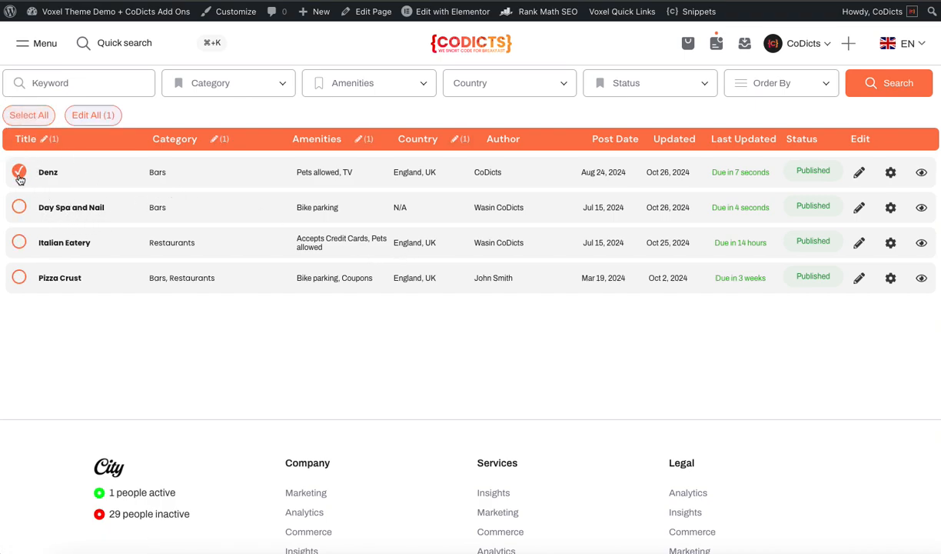
{"action": "left_click", "coordinate": [19, 208]}
{"action": "left_click", "coordinate": [20, 208]}
{"action": "left_click", "coordinate": [214, 142]}
{"action": "left_click", "coordinate": [398, 285]}
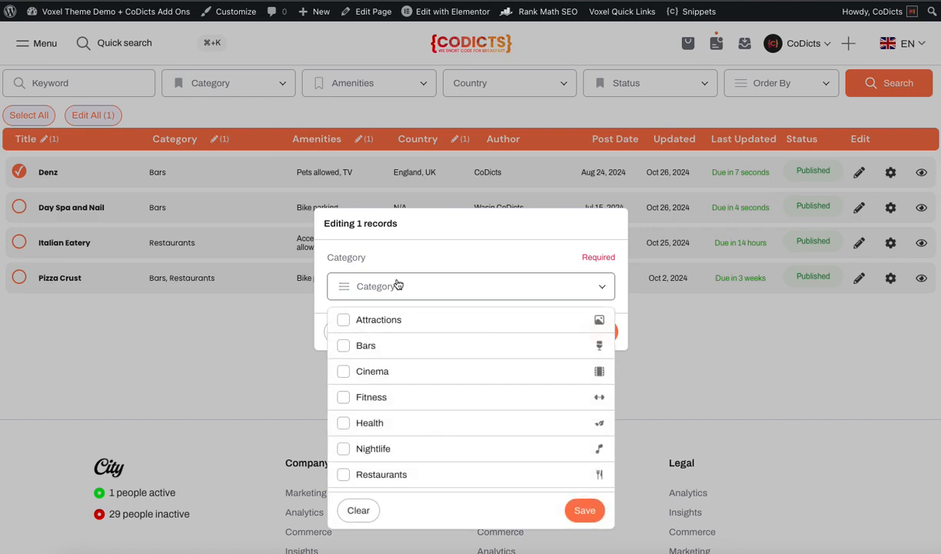
{"action": "left_click", "coordinate": [444, 391]}
{"action": "left_click", "coordinate": [431, 420]}
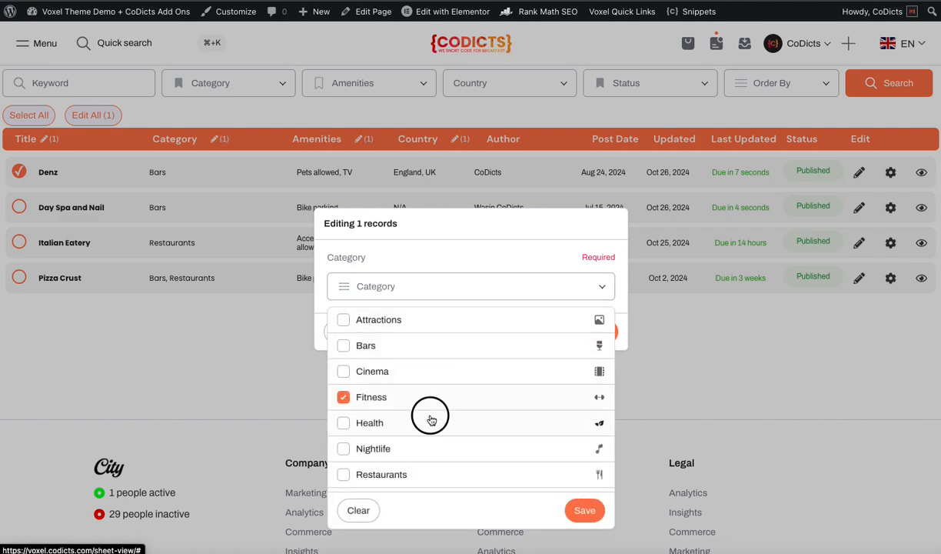
{"action": "left_click", "coordinate": [581, 515]}
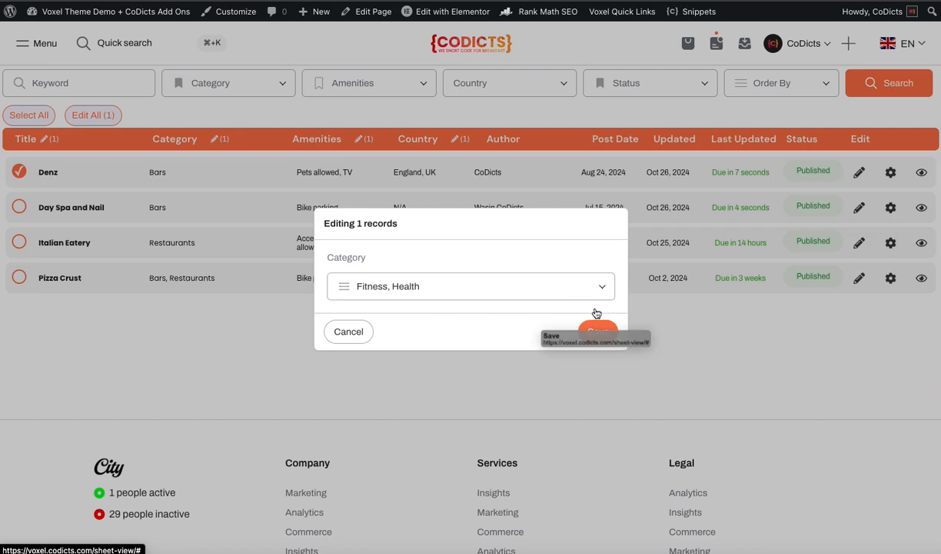
{"action": "left_click", "coordinate": [597, 342]}
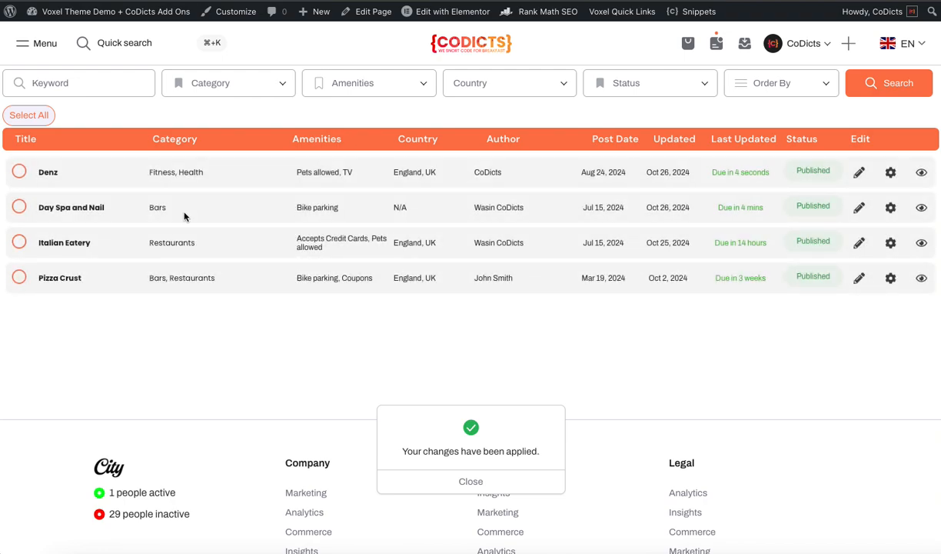
{"action": "left_click_drag", "start_coordinate": [203, 176], "coordinate": [128, 177]}
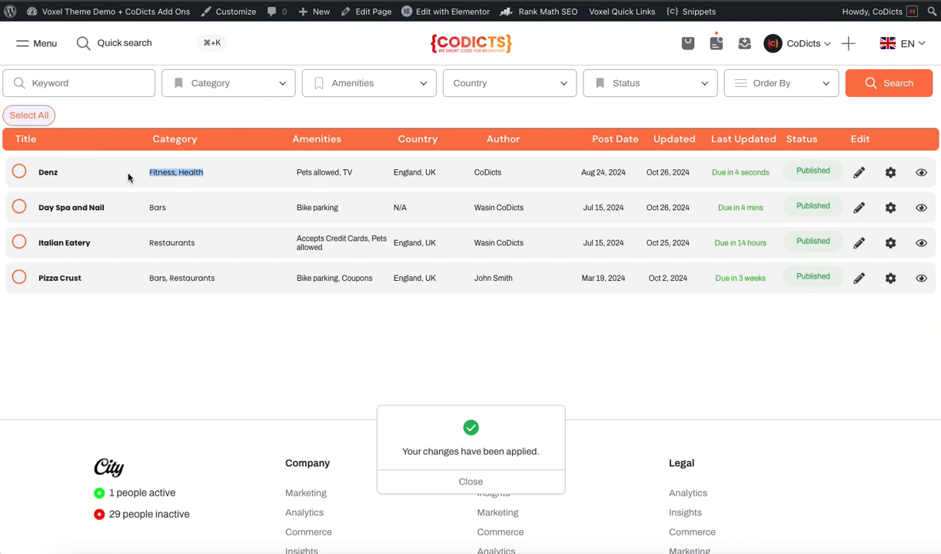
{"action": "left_click", "coordinate": [354, 279]}
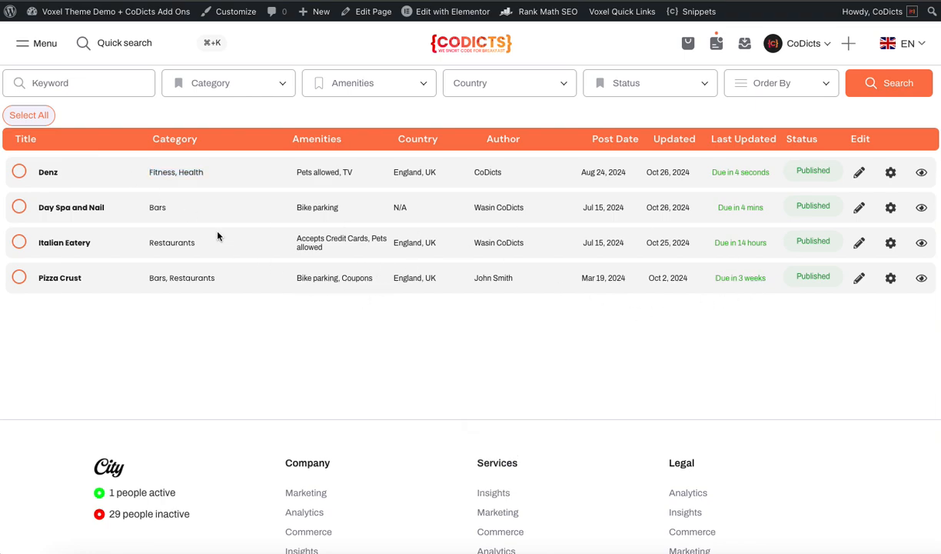
Set the country of the Day Spa and Nail listing to England, UK through the bulk edit, and save.
{"action": "left_click_drag", "start_coordinate": [428, 215], "coordinate": [365, 211]}
{"action": "left_click", "coordinate": [20, 206]}
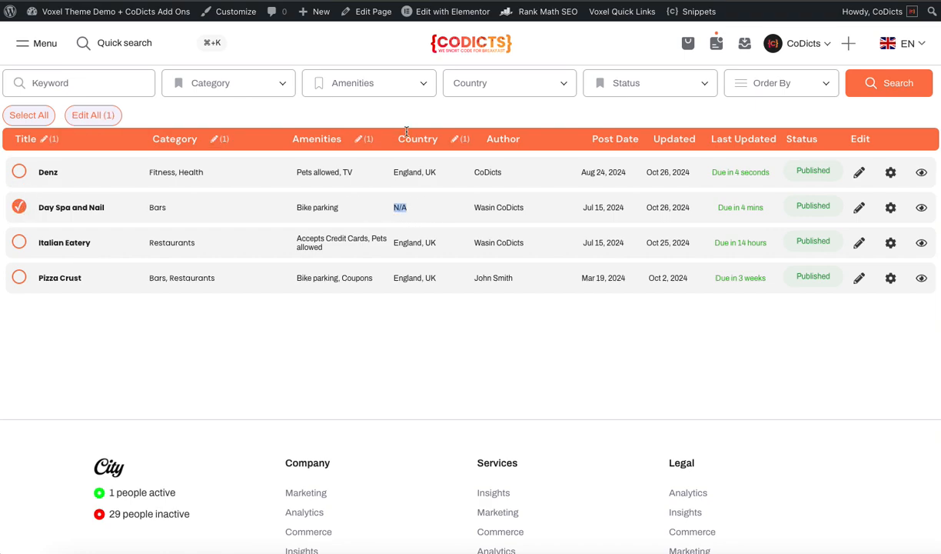
{"action": "left_click", "coordinate": [455, 140]}
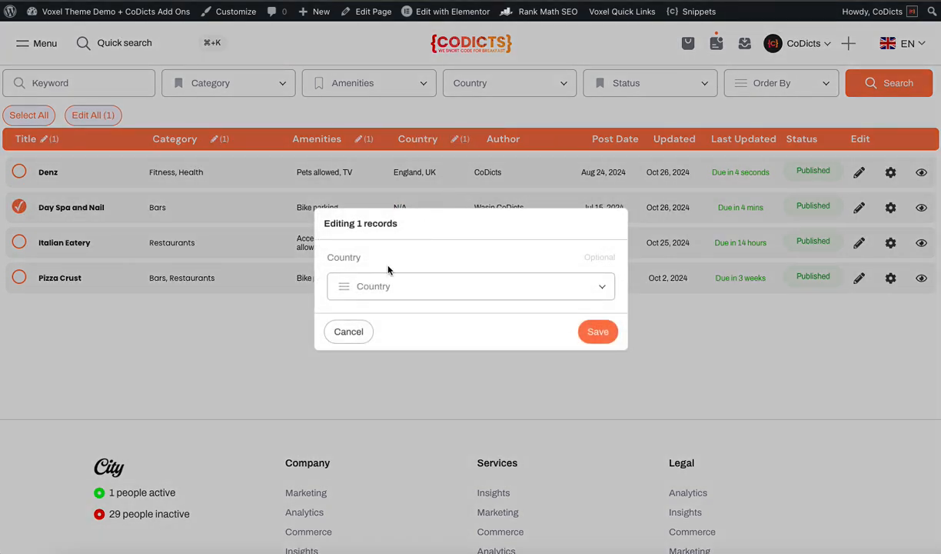
{"action": "left_click", "coordinate": [388, 286]}
{"action": "left_click", "coordinate": [399, 319]}
{"action": "left_click", "coordinate": [413, 369]}
{"action": "left_click", "coordinate": [582, 428]}
{"action": "left_click", "coordinate": [604, 333]}
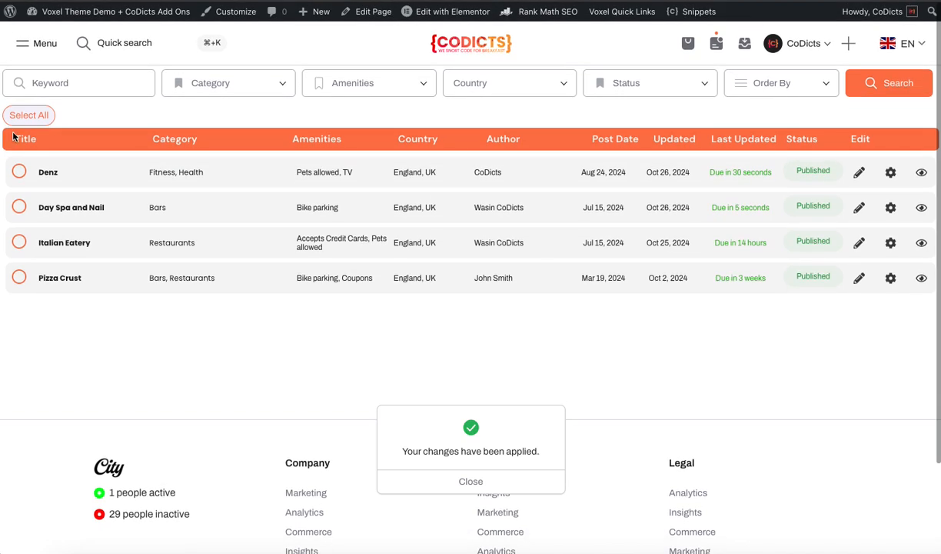
{"action": "left_click_drag", "start_coordinate": [636, 115], "coordinate": [783, 207]}
{"action": "left_click", "coordinate": [734, 313]}
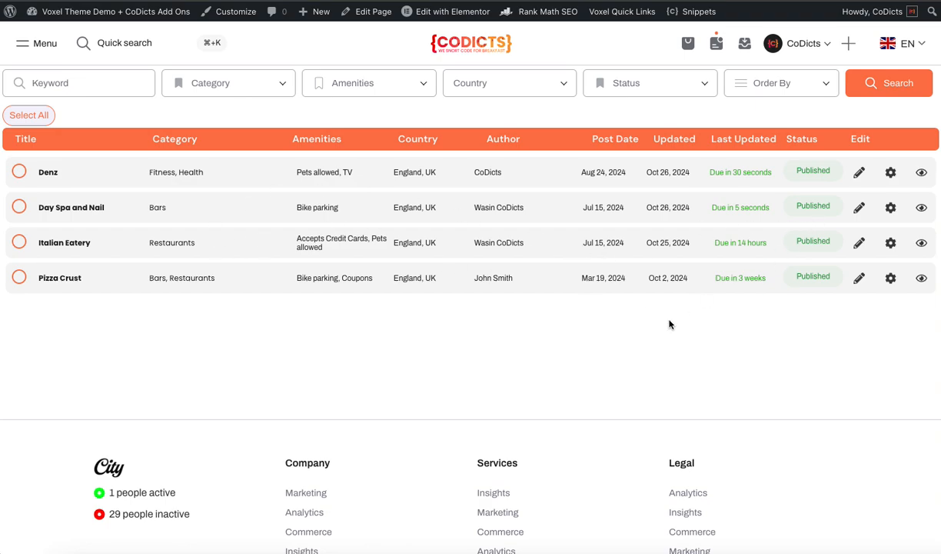
{"action": "scroll", "coordinate": [669, 324], "scroll_direction": "down", "scroll_amount": 1}
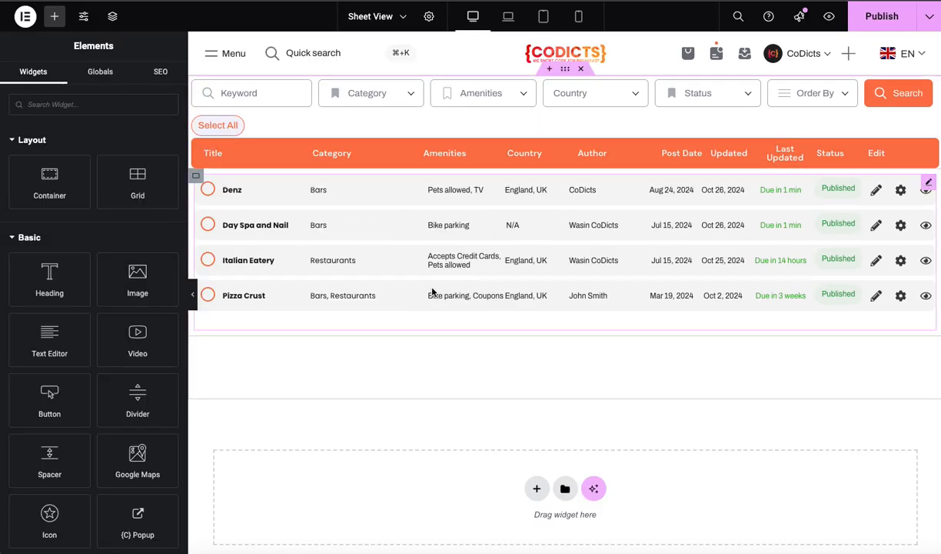
Examine the place fields, the title row's field choices and the button settings of the Bulk Edit Pro buttons widget in Elementor.
{"action": "left_click", "coordinate": [218, 125]}
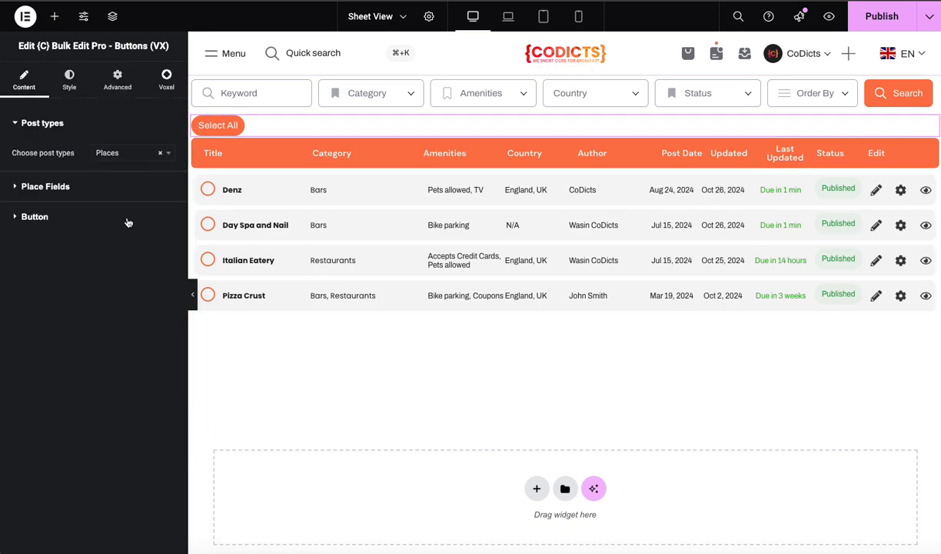
{"action": "left_click", "coordinate": [87, 187]}
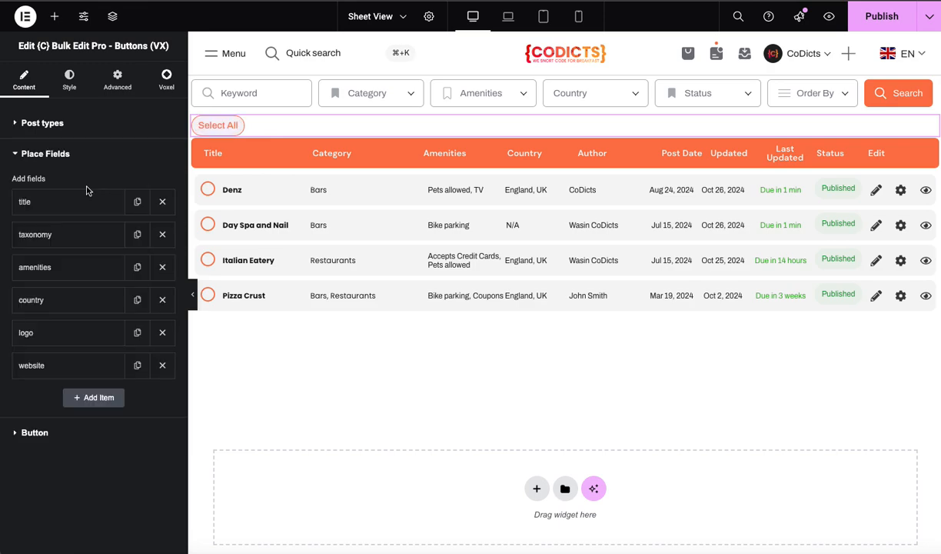
{"action": "left_click", "coordinate": [81, 204]}
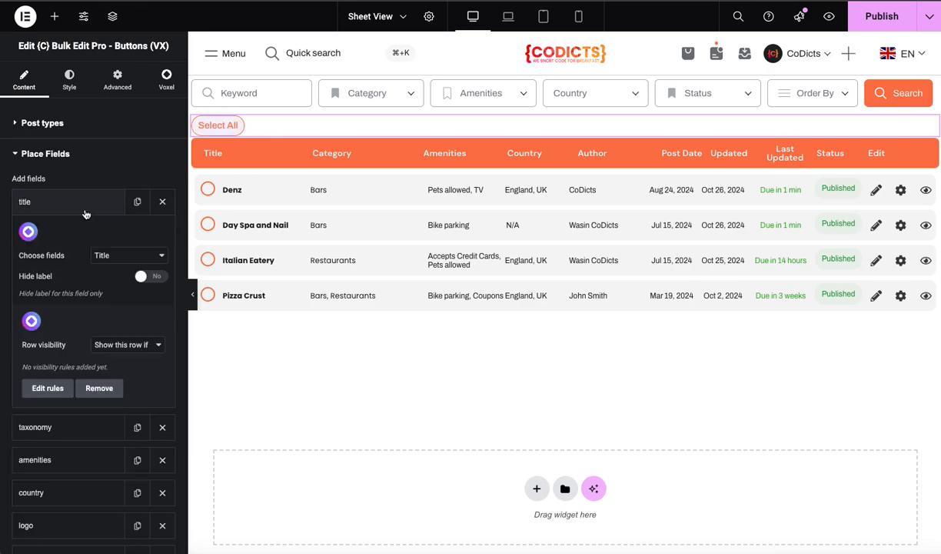
{"action": "left_click", "coordinate": [123, 254]}
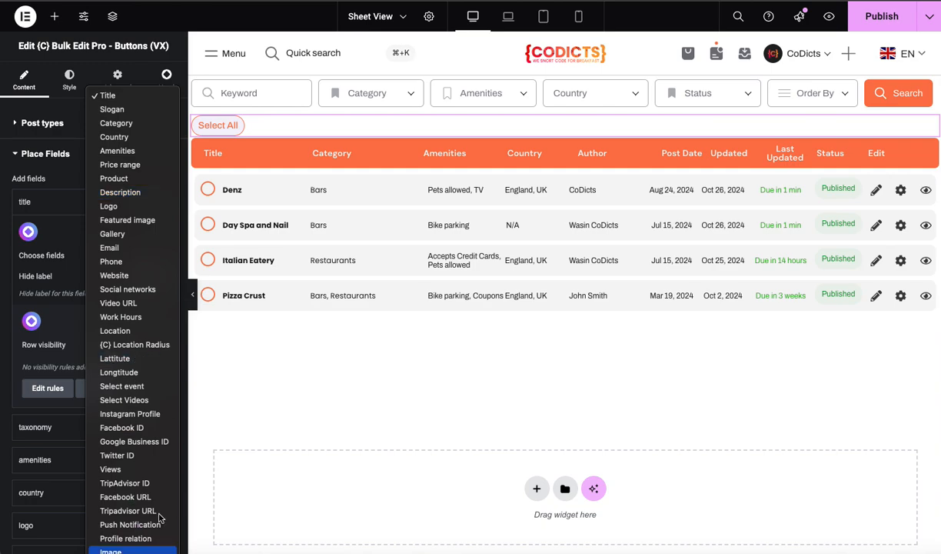
{"action": "left_click", "coordinate": [60, 235]}
{"action": "left_click", "coordinate": [44, 206]}
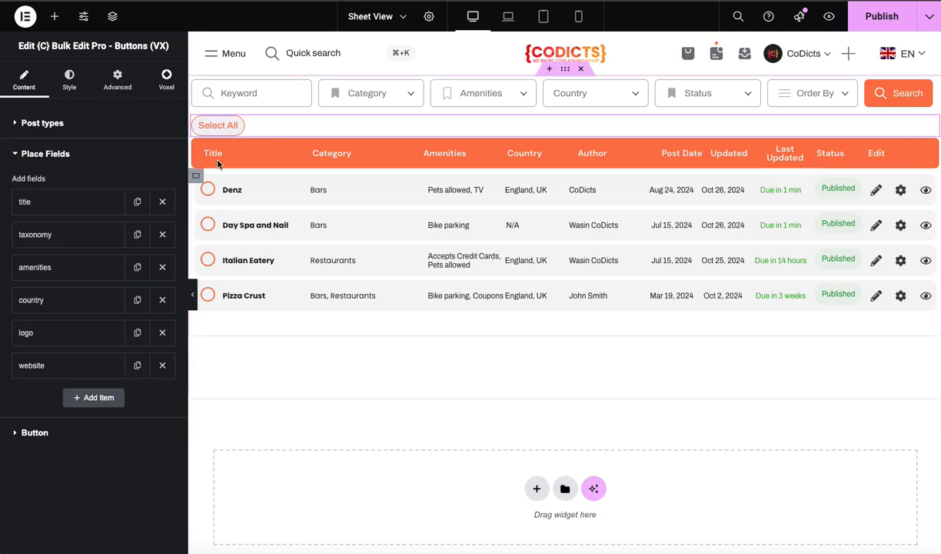
{"action": "left_click", "coordinate": [90, 439]}
{"action": "scroll", "coordinate": [90, 442], "scroll_direction": "down", "scroll_amount": 1}
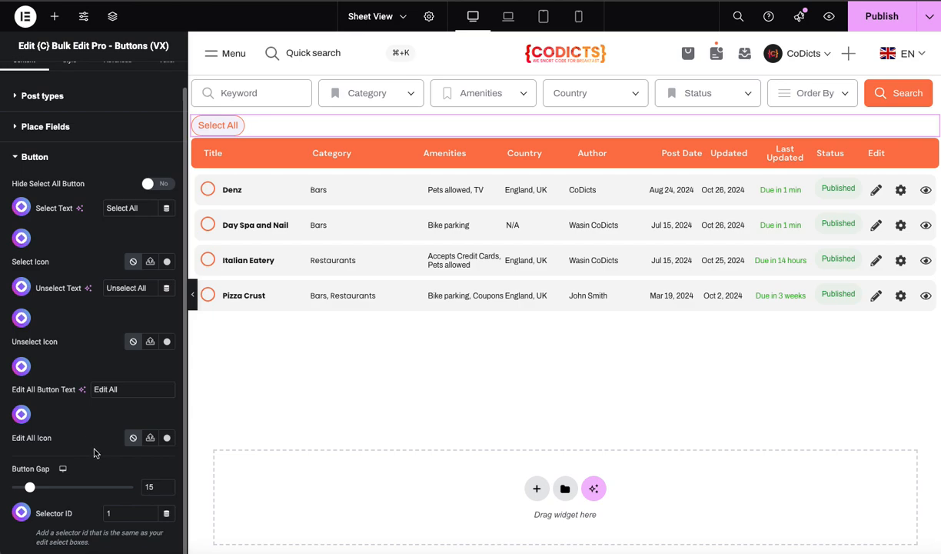
Examine the selector ID and the button style settings of the main Bulk Edit Pro buttons widget.
{"action": "double_click", "coordinate": [117, 512]}
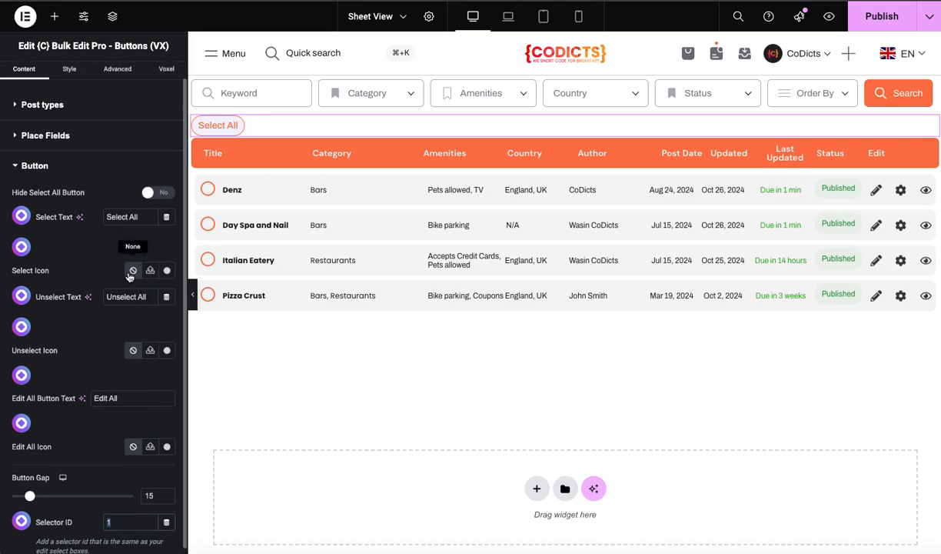
{"action": "scroll", "coordinate": [146, 394], "scroll_direction": "up", "scroll_amount": 1}
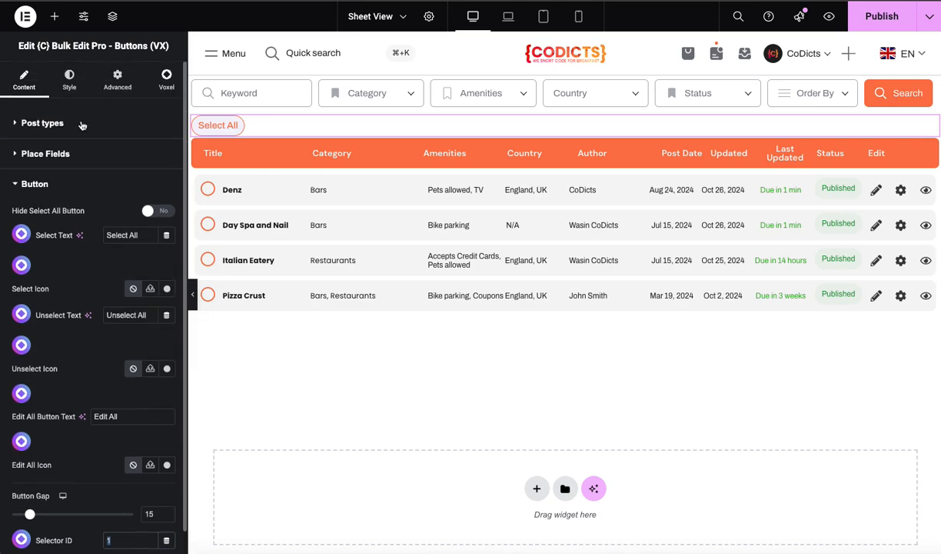
{"action": "left_click", "coordinate": [76, 88]}
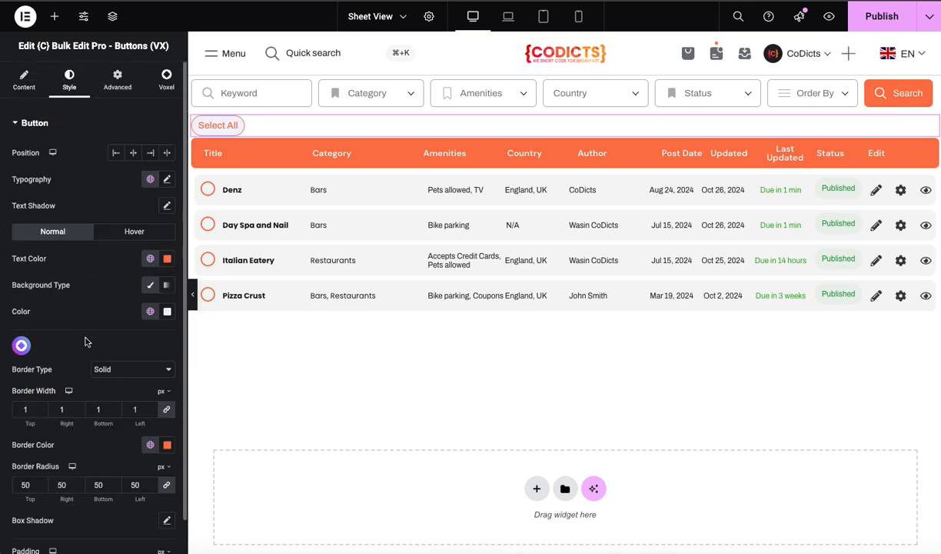
Open the Title column's Bulk Edit Pro buttons widget through the page structure and examine its place fields, hidden select-all option and selector ID.
{"action": "left_click", "coordinate": [221, 154]}
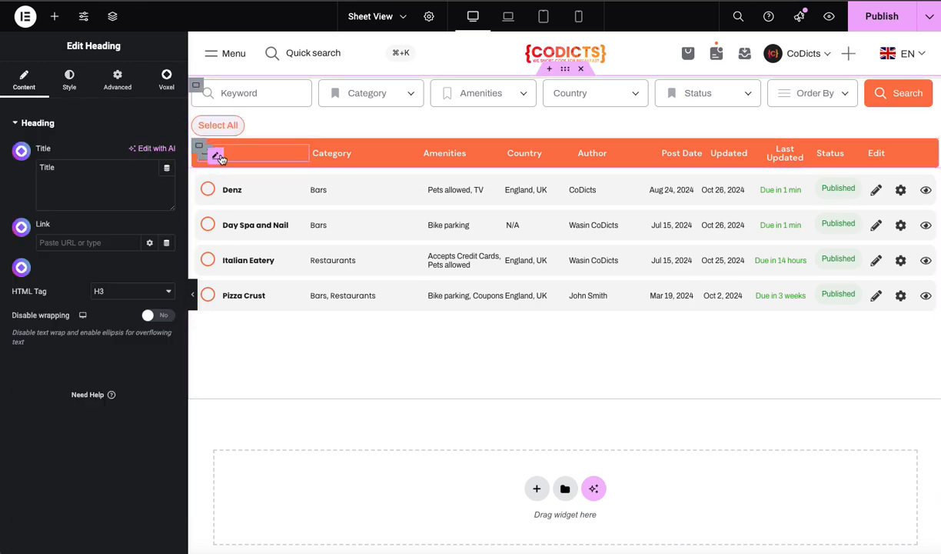
{"action": "left_click", "coordinate": [113, 16]}
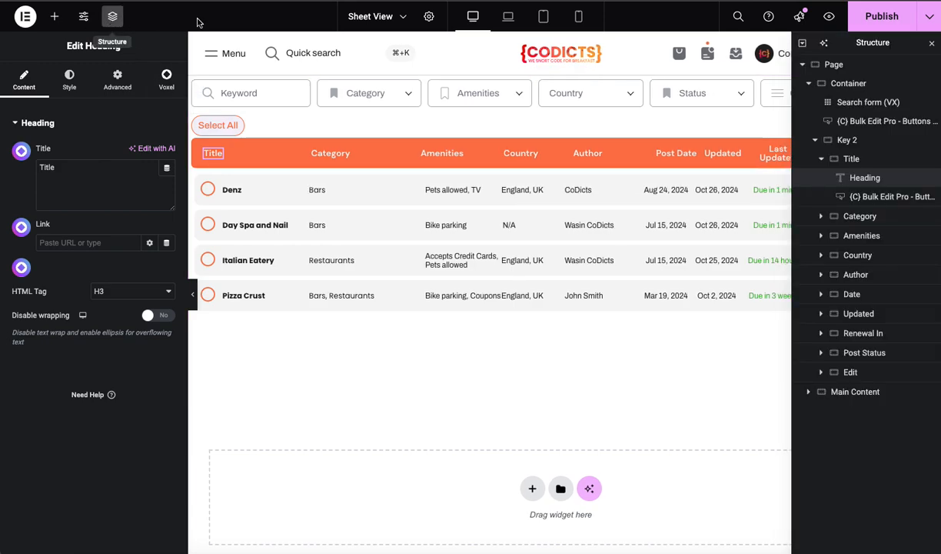
{"action": "left_click", "coordinate": [884, 200]}
{"action": "left_click", "coordinate": [83, 188]}
{"action": "left_click", "coordinate": [80, 202]}
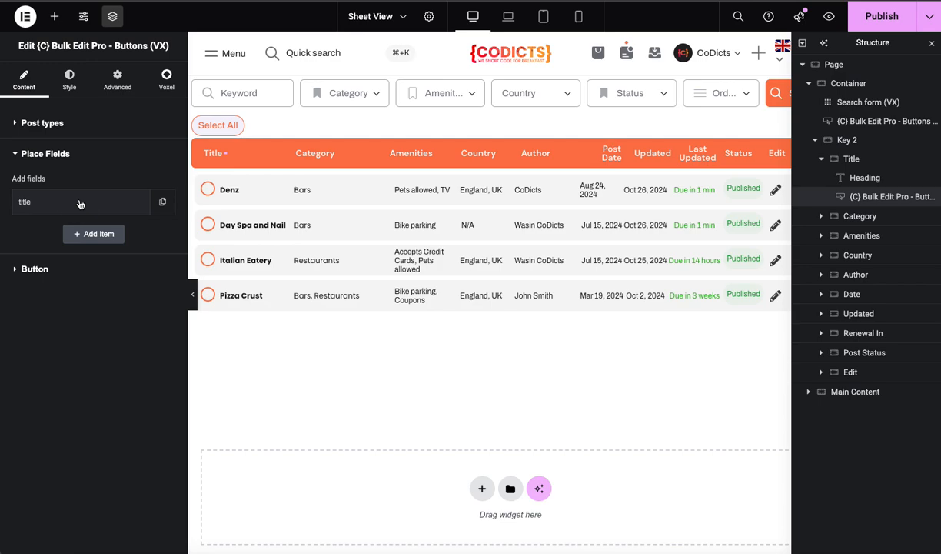
{"action": "left_click", "coordinate": [80, 203]}
{"action": "left_click", "coordinate": [79, 254]}
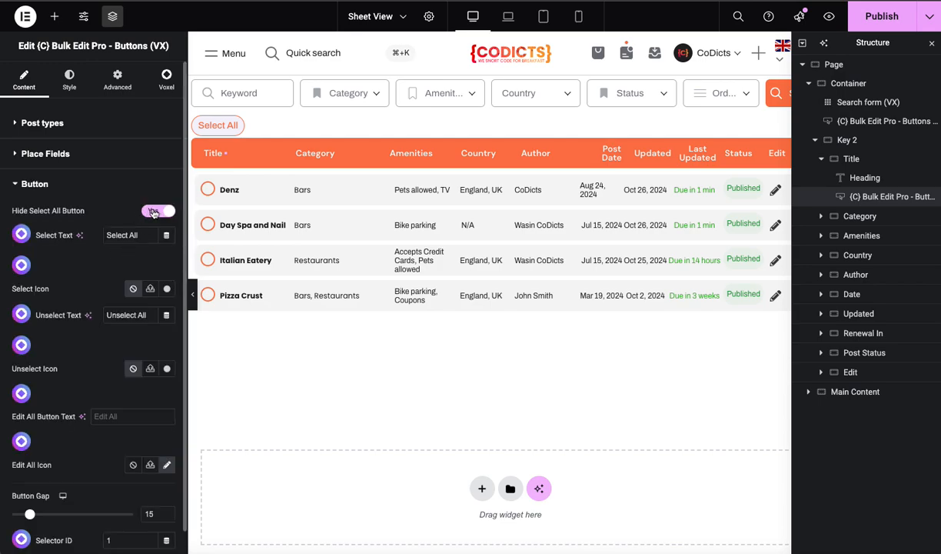
{"action": "scroll", "coordinate": [100, 385], "scroll_direction": "down", "scroll_amount": 1}
{"action": "double_click", "coordinate": [121, 517]}
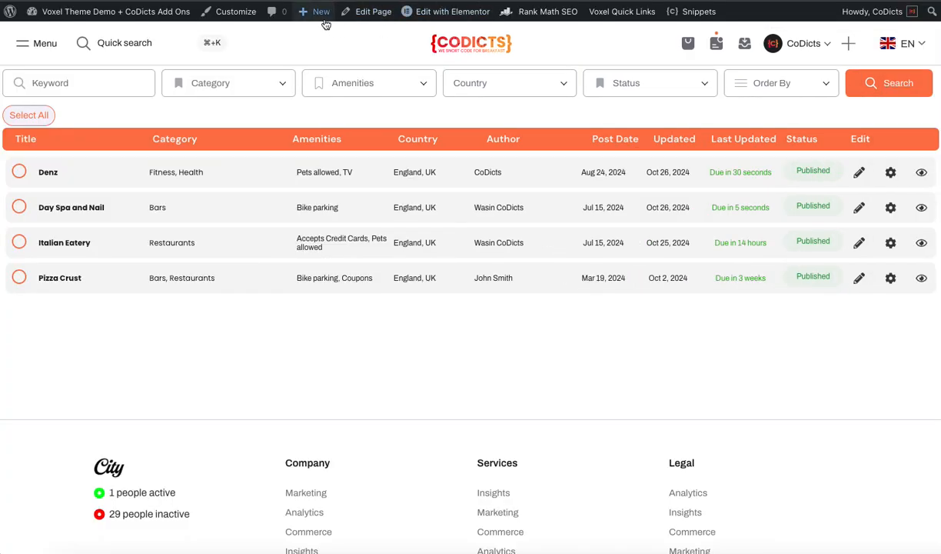
Open the places post type template for Elementor editing in a new tab and switch to it.
{"action": "mouse_move", "coordinate": [431, 12]}
{"action": "right_click", "coordinate": [438, 68]}
{"action": "left_click", "coordinate": [450, 68]}
{"action": "key", "text": "ctrl+Tab"}
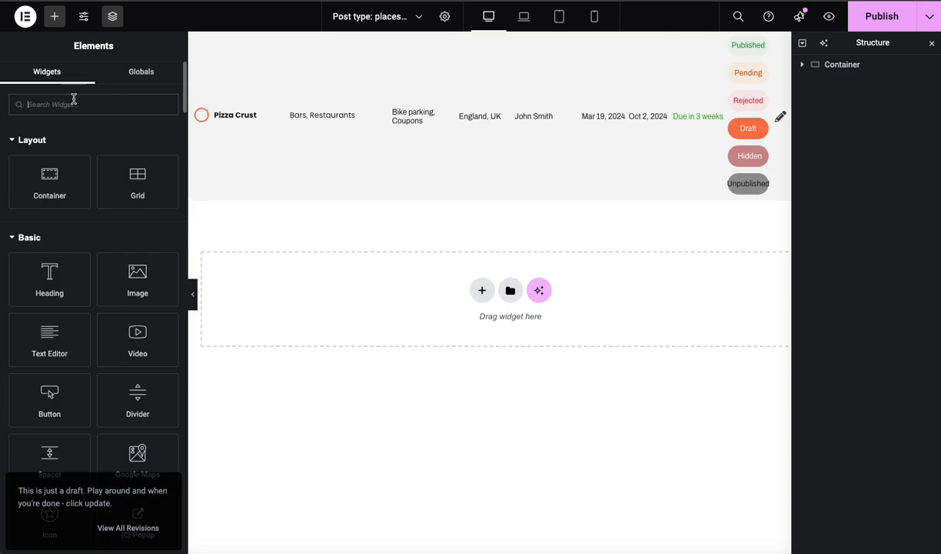
Search the widgets for "edit" and examine the style and content settings of the listing row's Bulk Edit Pro checkbox widget.
{"action": "left_click", "coordinate": [73, 99]}
{"action": "type", "text": "edit"}
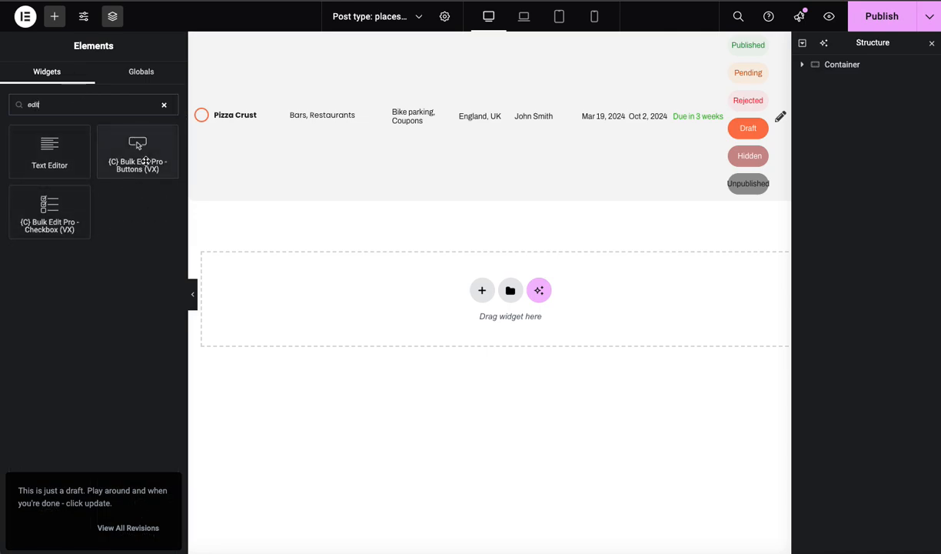
{"action": "left_click", "coordinate": [200, 116]}
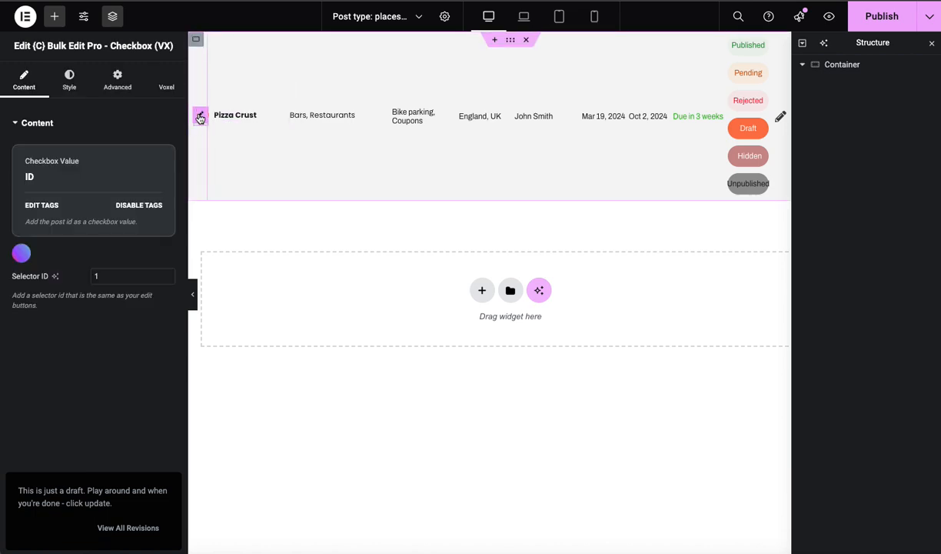
{"action": "left_click", "coordinate": [70, 80]}
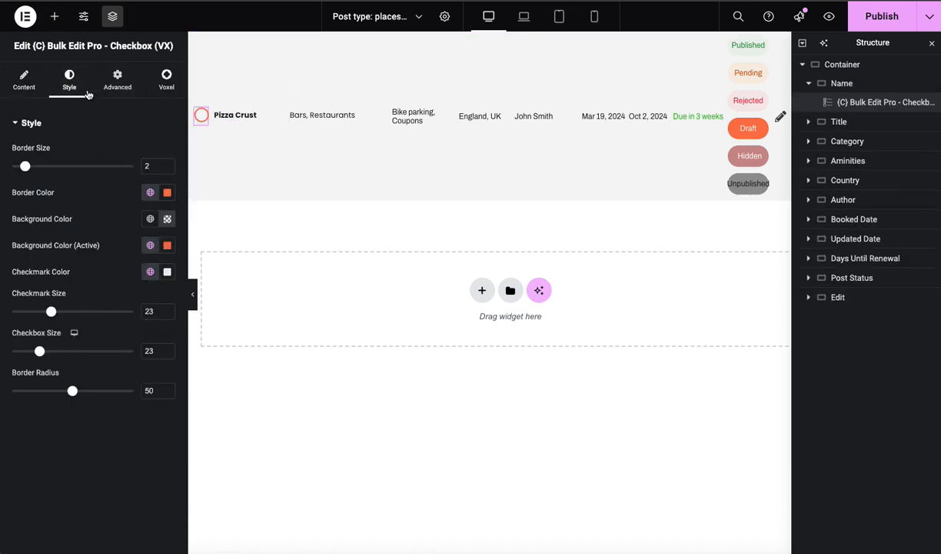
{"action": "left_click", "coordinate": [37, 86]}
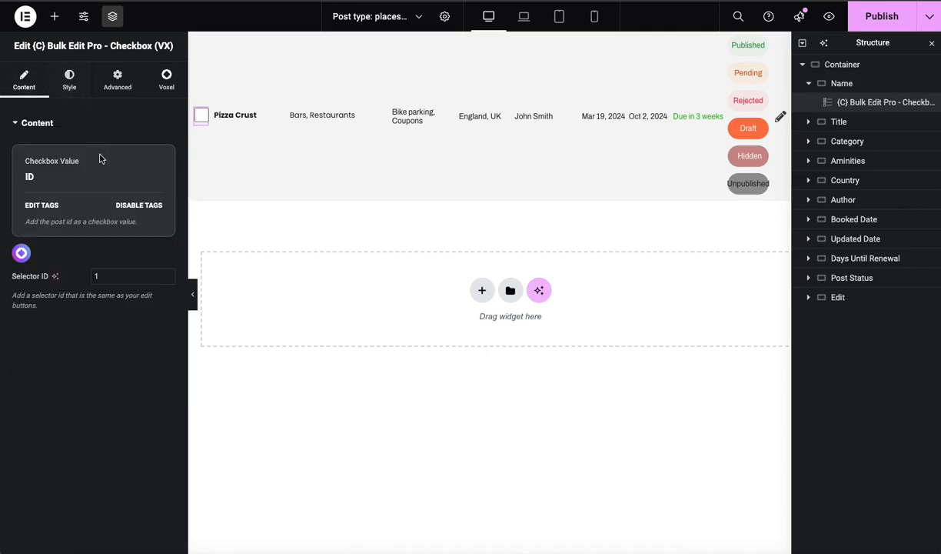
Disable the dynamic tag of the checkbox value, assign the ID tag to it again, and highlight the widget's selector ID.
{"action": "left_click", "coordinate": [140, 203]}
{"action": "left_click", "coordinate": [558, 64]}
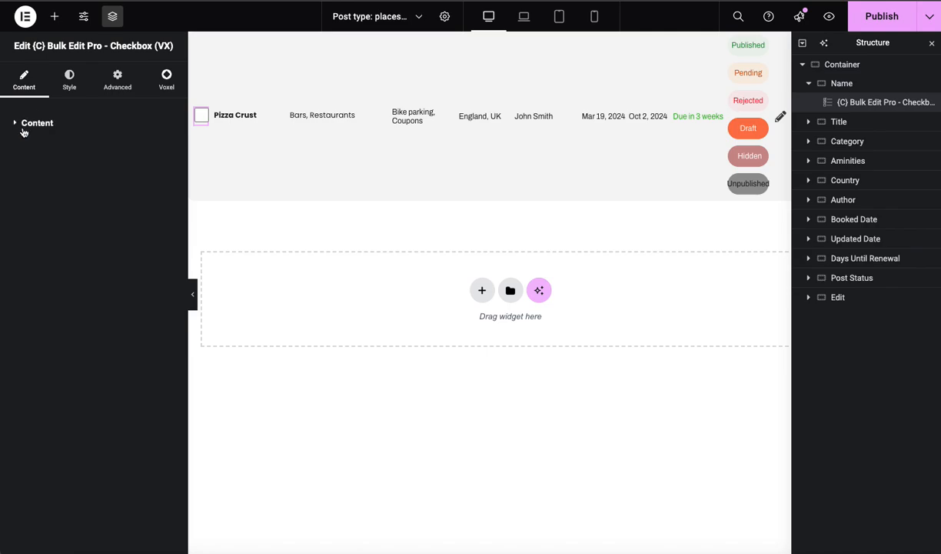
{"action": "left_click", "coordinate": [23, 152]}
{"action": "left_click", "coordinate": [517, 191]}
{"action": "left_click", "coordinate": [792, 31]}
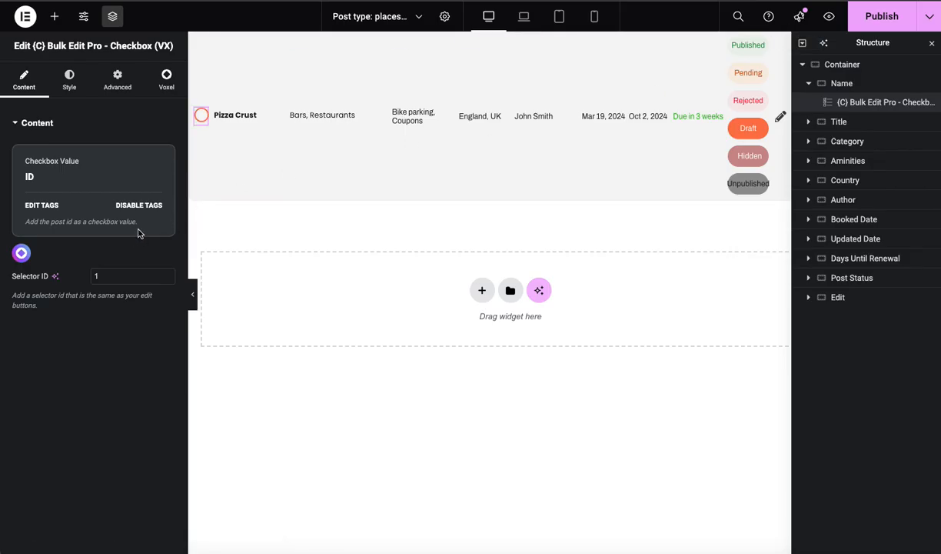
{"action": "double_click", "coordinate": [120, 275]}
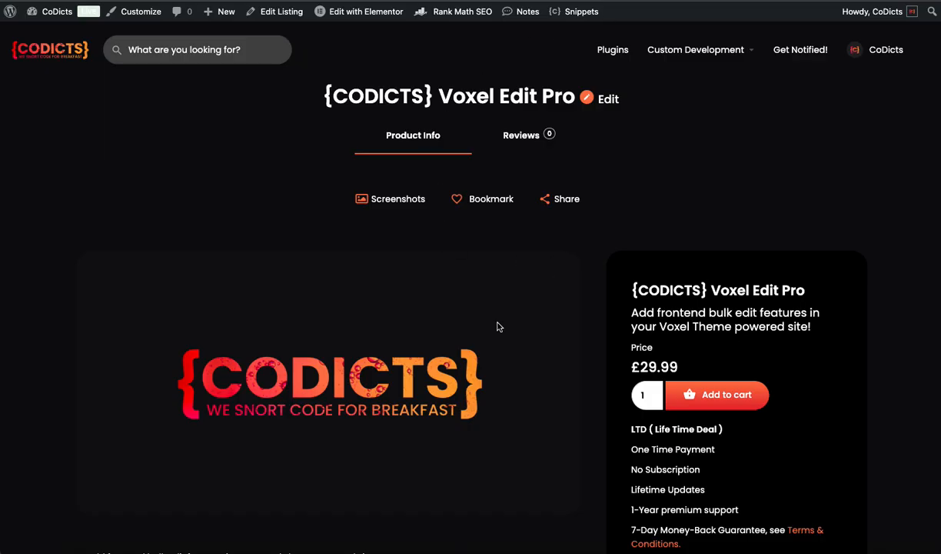
Look through the Voxel Edit Pro product page down to the Facebook group section and highlight the group's description.
{"action": "scroll", "coordinate": [496, 325], "scroll_direction": "down", "scroll_amount": 2}
{"action": "scroll", "coordinate": [497, 326], "scroll_direction": "up", "scroll_amount": 2}
{"action": "scroll", "coordinate": [497, 326], "scroll_direction": "down", "scroll_amount": 10}
{"action": "scroll", "coordinate": [496, 326], "scroll_direction": "up", "scroll_amount": 12}
{"action": "scroll", "coordinate": [497, 326], "scroll_direction": "down", "scroll_amount": 20}
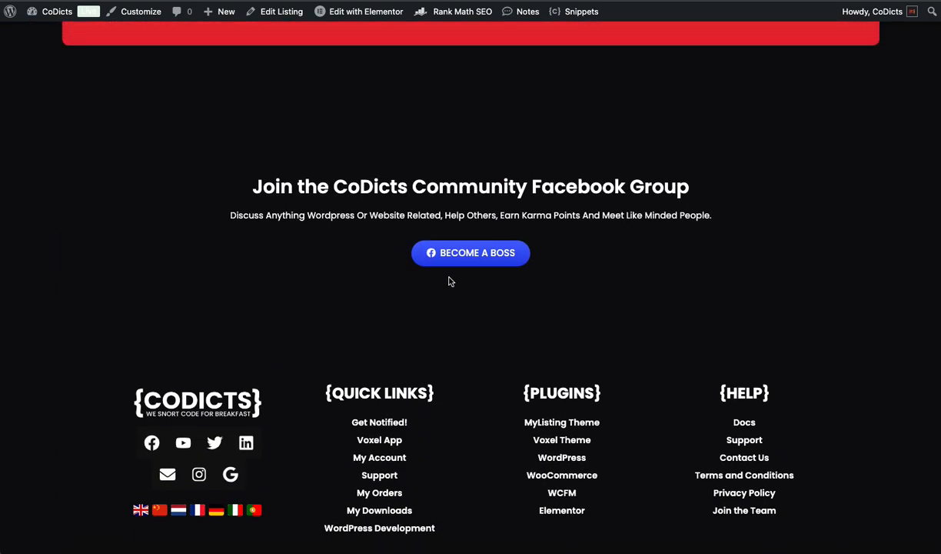
{"action": "left_click_drag", "start_coordinate": [262, 195], "coordinate": [813, 213]}
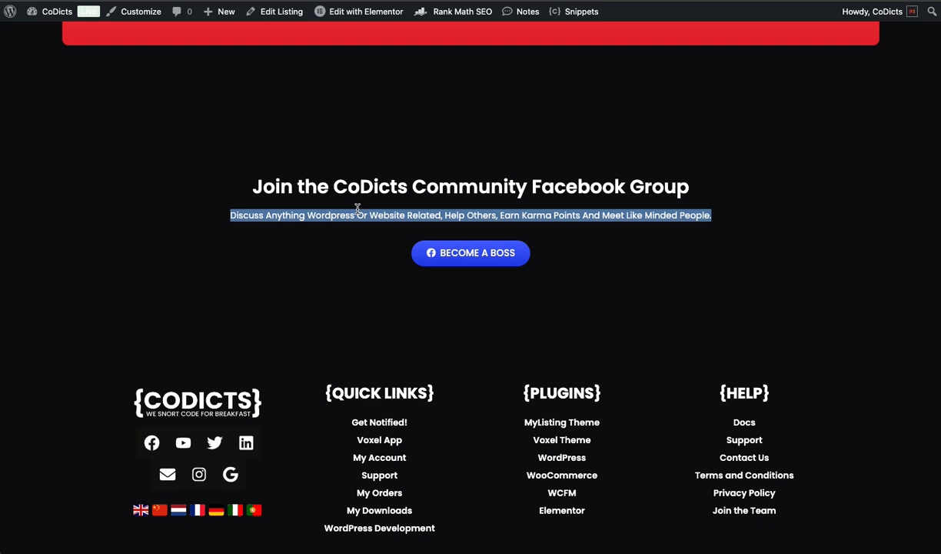
{"action": "left_click", "coordinate": [414, 208]}
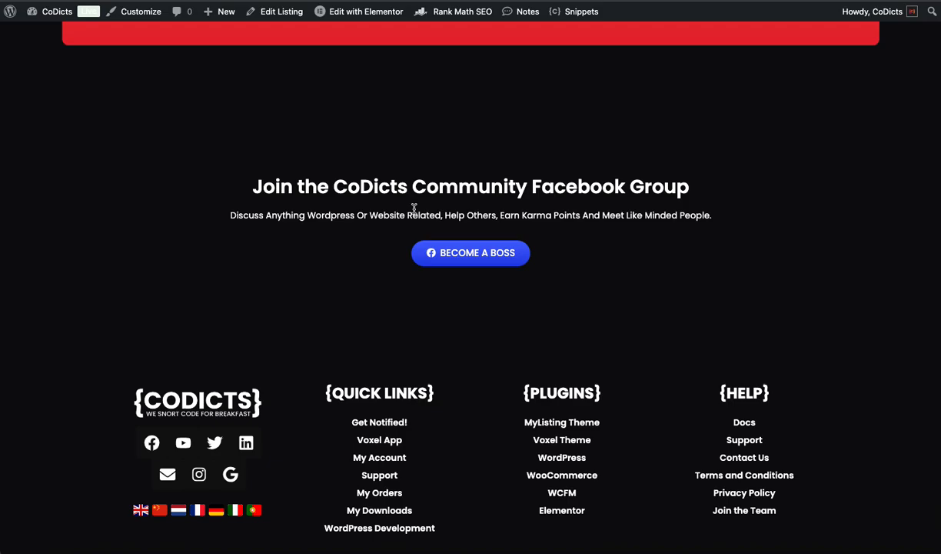
Examine the product page's screenshots section, purchase details and support options.
{"action": "scroll", "coordinate": [413, 207], "scroll_direction": "up", "scroll_amount": 20}
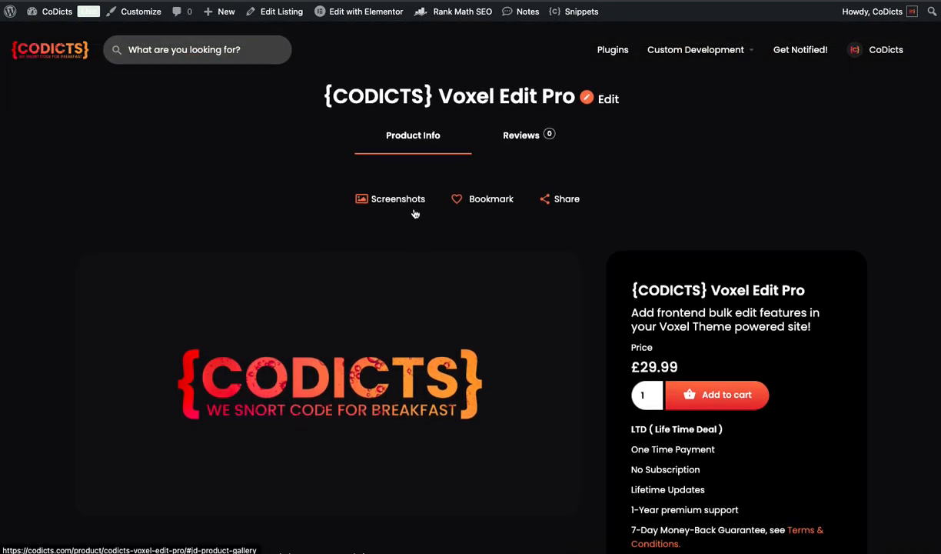
{"action": "left_click", "coordinate": [414, 213]}
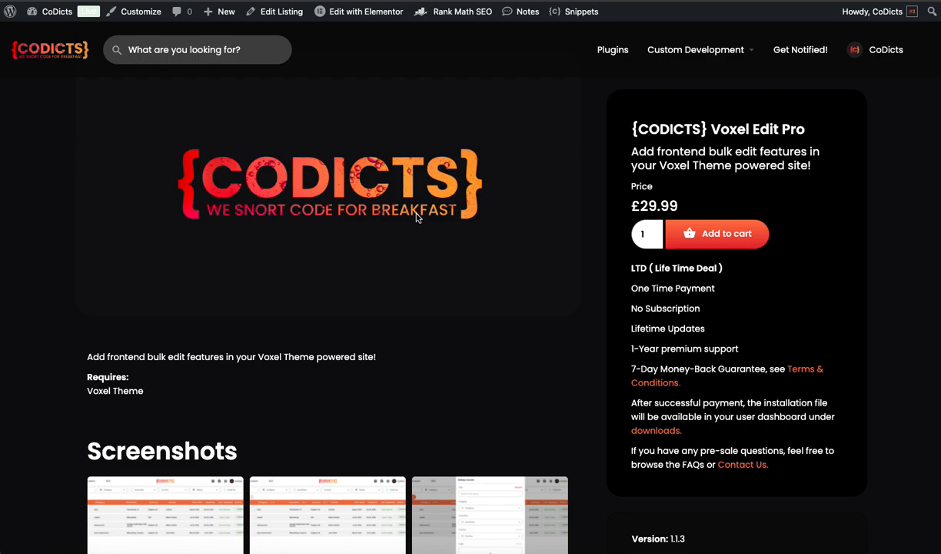
{"action": "scroll", "coordinate": [416, 217], "scroll_direction": "up", "scroll_amount": 3}
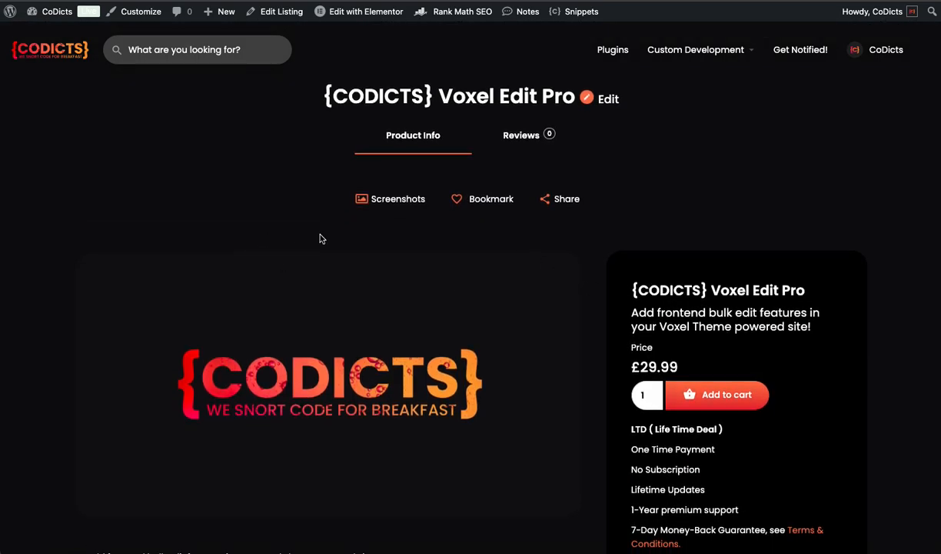
{"action": "scroll", "coordinate": [331, 250], "scroll_direction": "down", "scroll_amount": 2}
{"action": "left_click", "coordinate": [853, 44]}
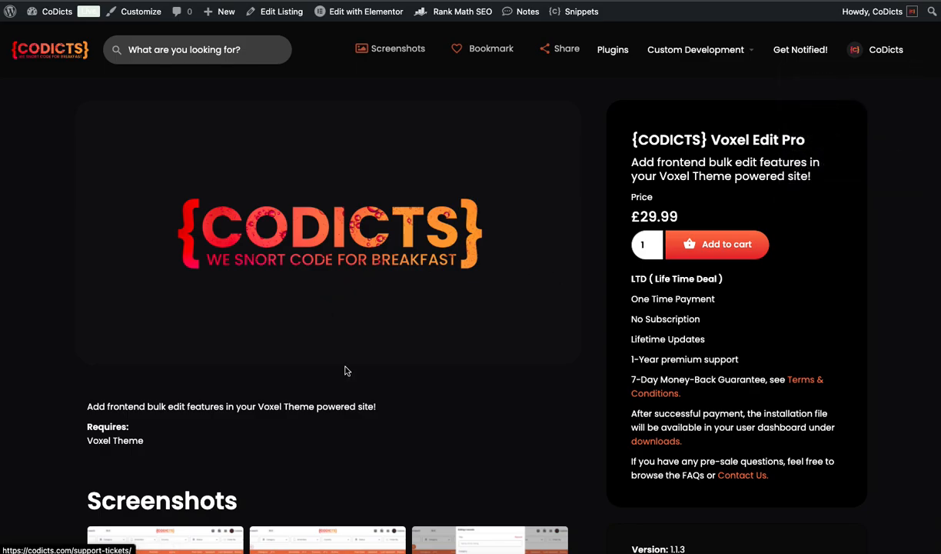
{"action": "scroll", "coordinate": [338, 354], "scroll_direction": "down", "scroll_amount": 15}
{"action": "scroll", "coordinate": [352, 373], "scroll_direction": "up", "scroll_amount": 15}
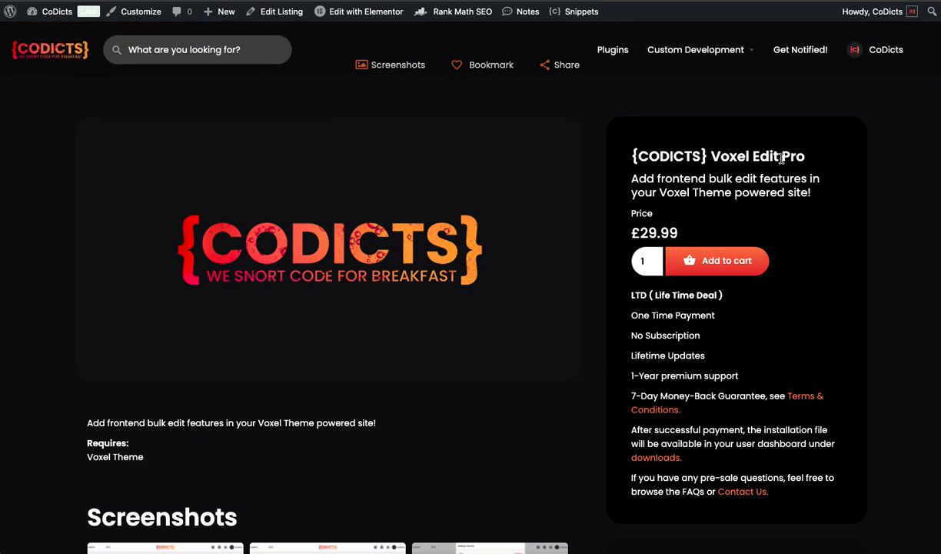
{"action": "scroll", "coordinate": [385, 475], "scroll_direction": "down", "scroll_amount": 3}
{"action": "scroll", "coordinate": [384, 431], "scroll_direction": "up", "scroll_amount": 5}
{"action": "scroll", "coordinate": [388, 479], "scroll_direction": "down", "scroll_amount": 1}
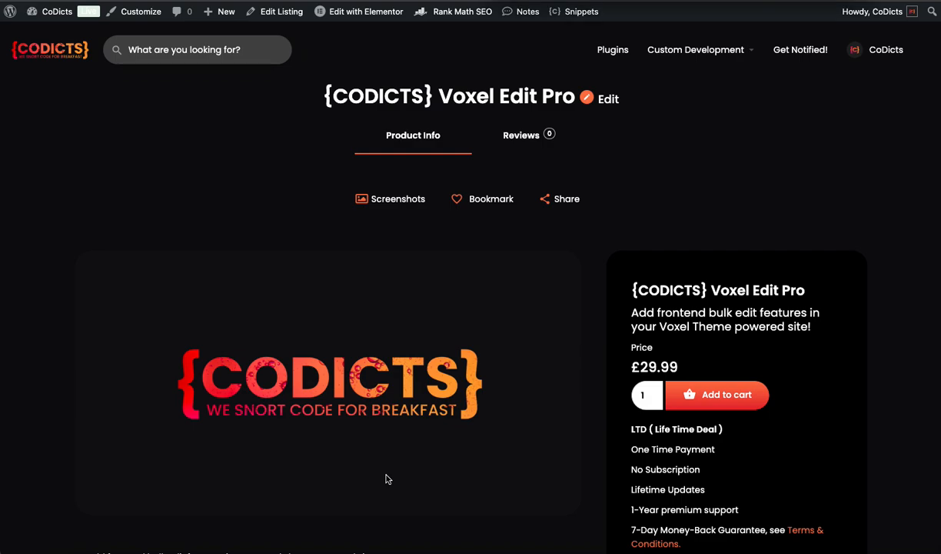
{"action": "key", "text": "super+space"}
{"action": "key", "text": "Escape"}
{"action": "key", "text": "super+shift+5"}
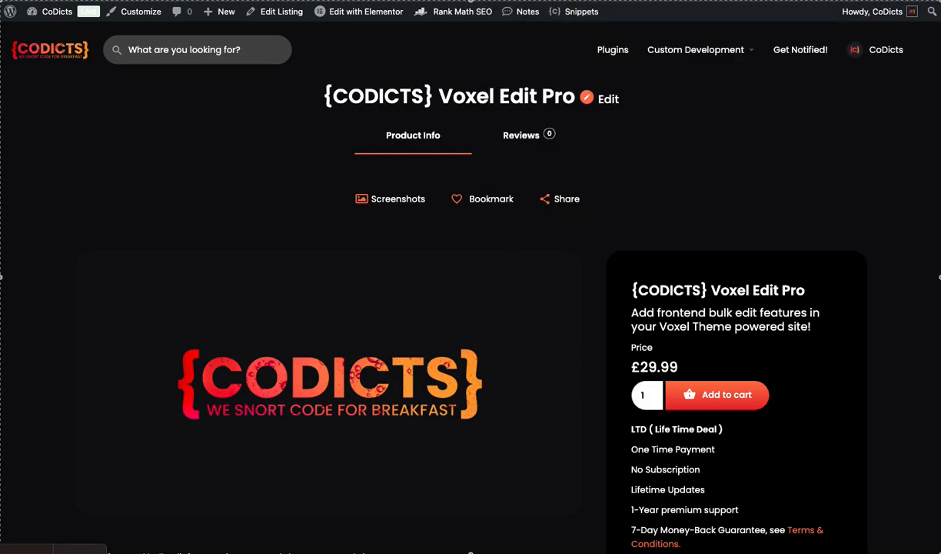